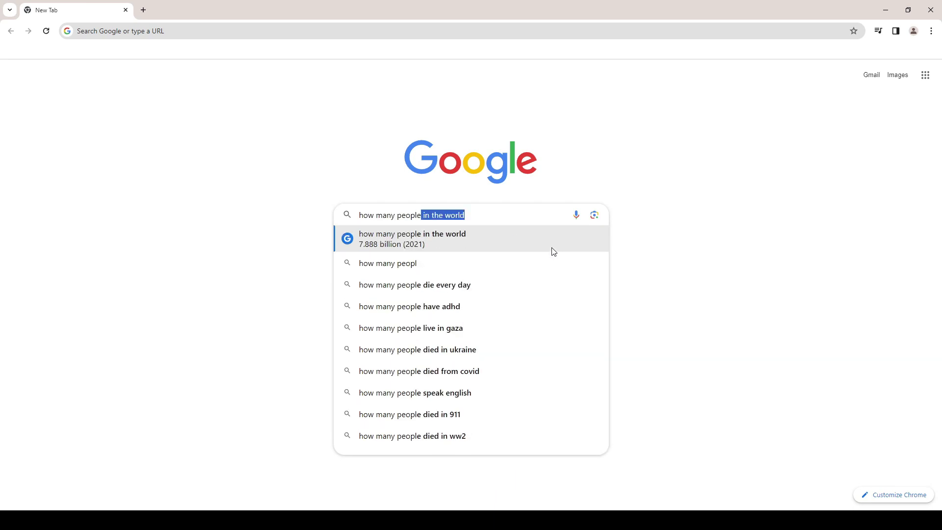
{"action": "type", "text": "became millionaires in 2023"}
- Submit the 2023 millionaires search to show the 5.2 million result
{"action": "key", "text": "Return"}
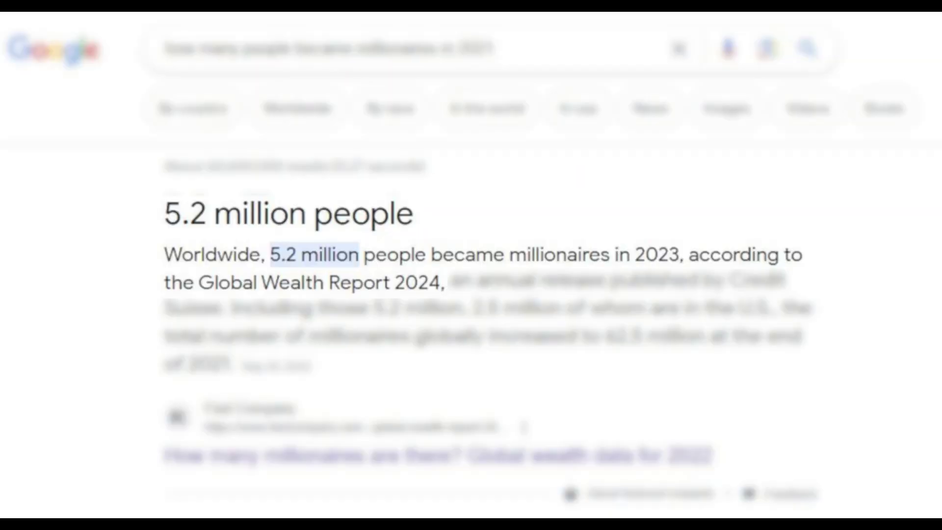